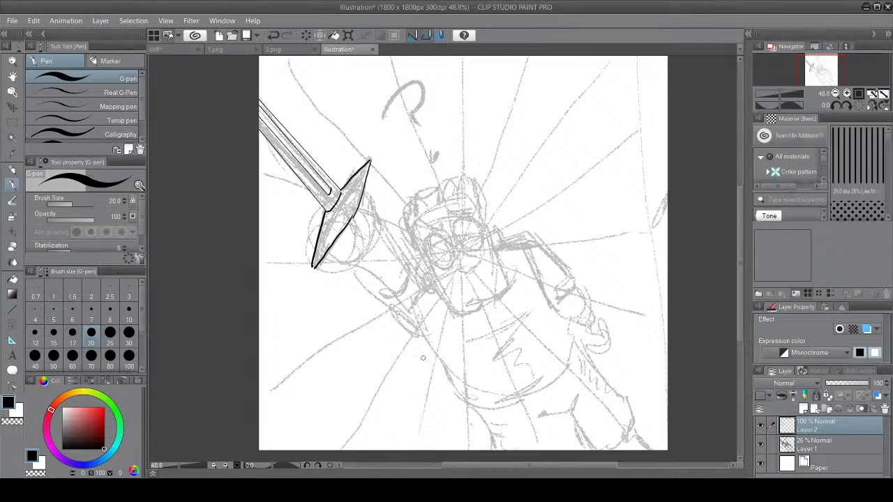
Ink the two round lenses of the glasses and the short bridge lines between them over the face sketch with the G-pen
scroll(423, 358, "up", 3)
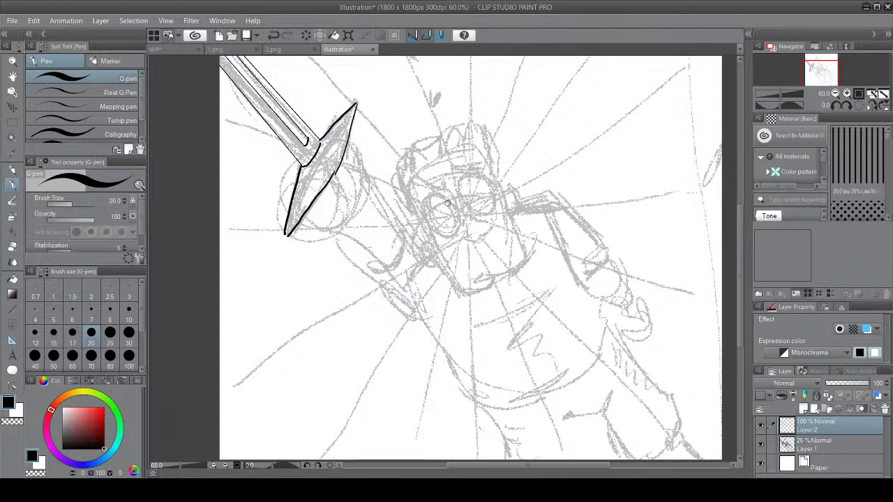
scroll(438, 199, "up", 4)
scroll(438, 197, "up", 1)
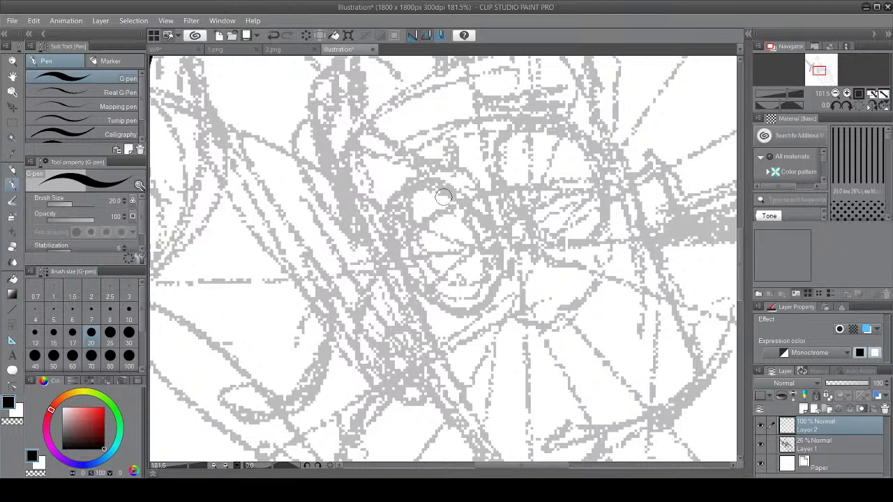
mouse_move(466, 204)
left_mouse_down()
mouse_move(430, 183)
mouse_move(405, 194)
mouse_move(394, 213)
mouse_move(392, 269)
mouse_move(431, 304)
mouse_move(464, 311)
mouse_move(496, 273)
mouse_move(497, 242)
mouse_move(466, 197)
left_mouse_up()
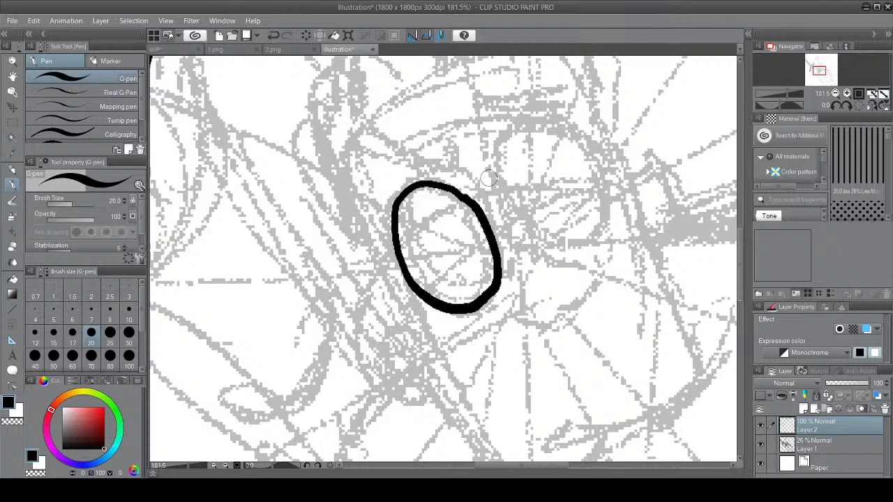
mouse_move(584, 149)
left_mouse_down()
mouse_move(534, 130)
mouse_move(508, 148)
mouse_move(506, 193)
mouse_move(533, 238)
mouse_move(577, 250)
mouse_move(595, 235)
mouse_move(603, 208)
mouse_move(586, 145)
left_mouse_up()
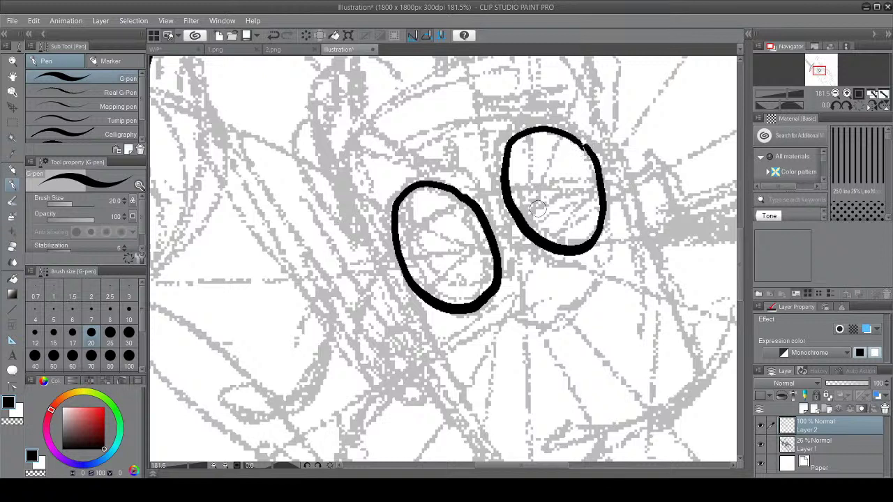
left_click_drag(503, 246, 524, 236)
left_click_drag(479, 194, 502, 187)
scroll(555, 220, "down", 3)
scroll(560, 218, "down", 3)
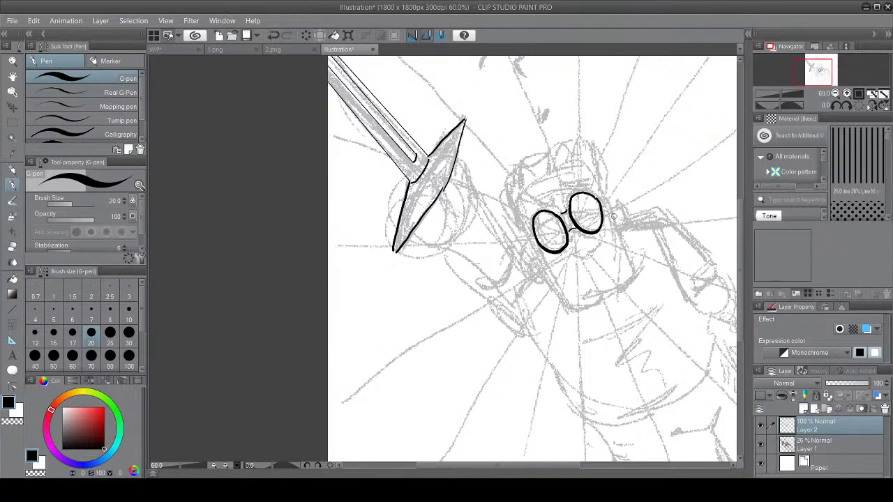
mouse_move(612, 219)
left_mouse_down()
mouse_move(630, 211)
mouse_move(637, 246)
mouse_move(628, 255)
left_mouse_up()
mouse_move(535, 255)
left_mouse_down()
mouse_move(523, 275)
mouse_move(549, 293)
left_mouse_up()
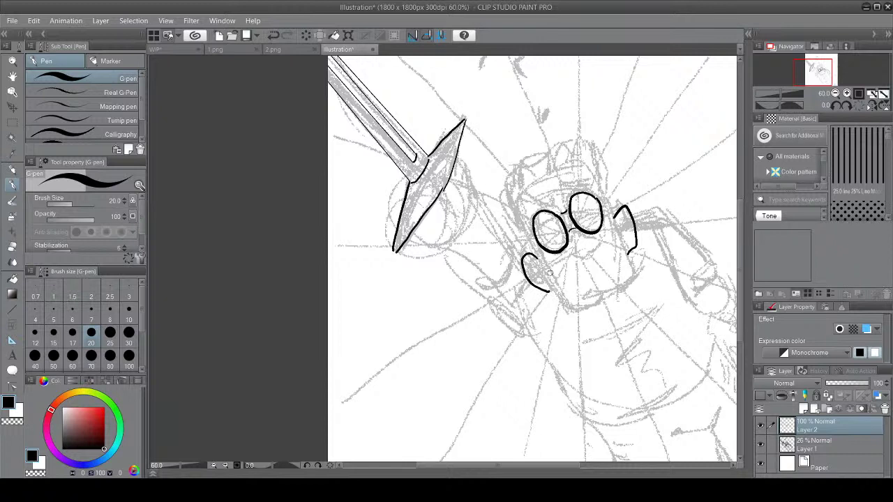
key("ctrl+z")
key("ctrl+z")
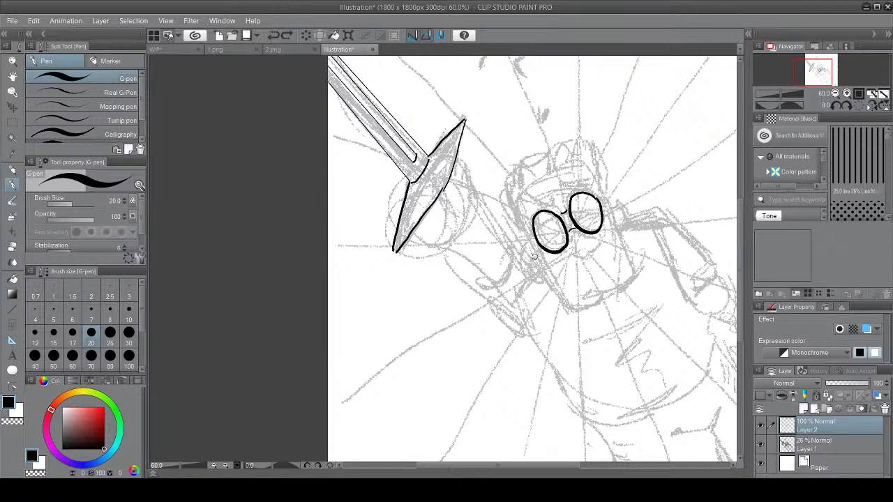
Ink an angular ear on each side of the head and the nose line just below the glasses
mouse_move(535, 256)
left_mouse_down()
mouse_move(520, 254)
mouse_move(525, 277)
mouse_move(543, 293)
mouse_move(553, 289)
left_mouse_up()
mouse_move(617, 226)
left_mouse_down()
mouse_move(628, 223)
mouse_move(635, 250)
left_mouse_up()
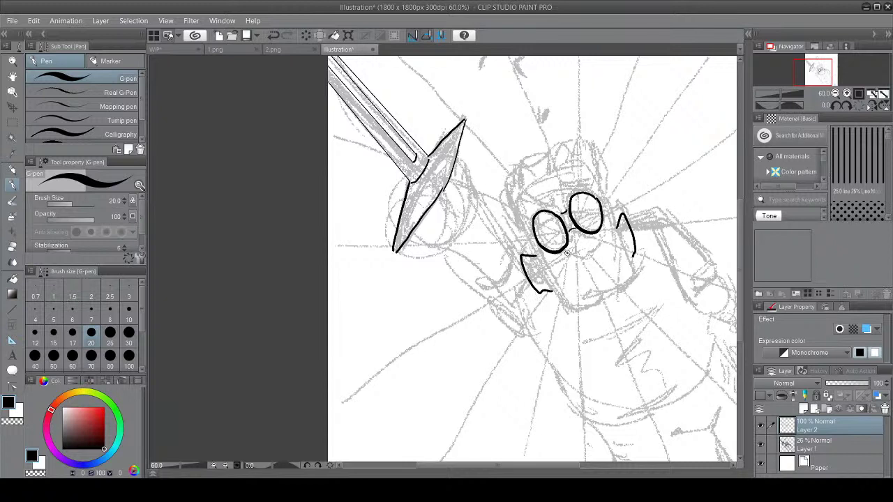
left_click_drag(568, 254, 595, 244)
mouse_move(570, 161)
left_mouse_down()
mouse_move(576, 137)
mouse_move(588, 142)
mouse_move(612, 205)
left_mouse_up()
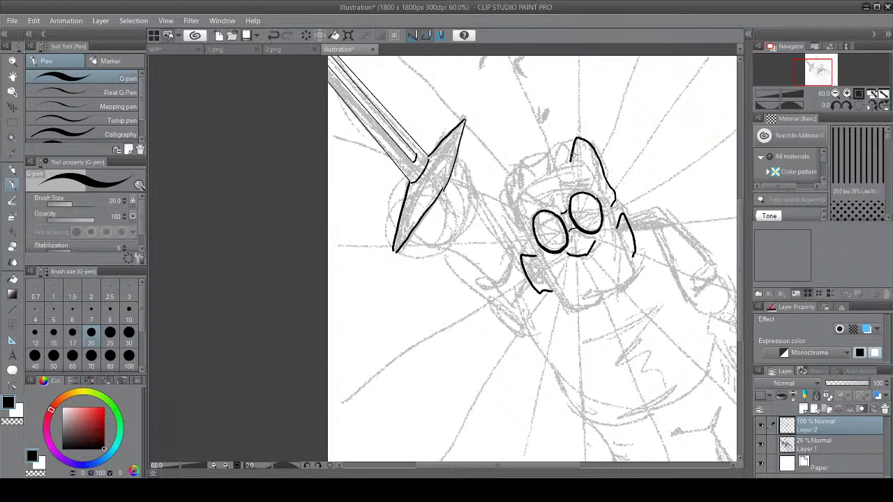
key("ctrl+z")
key("ctrl+z")
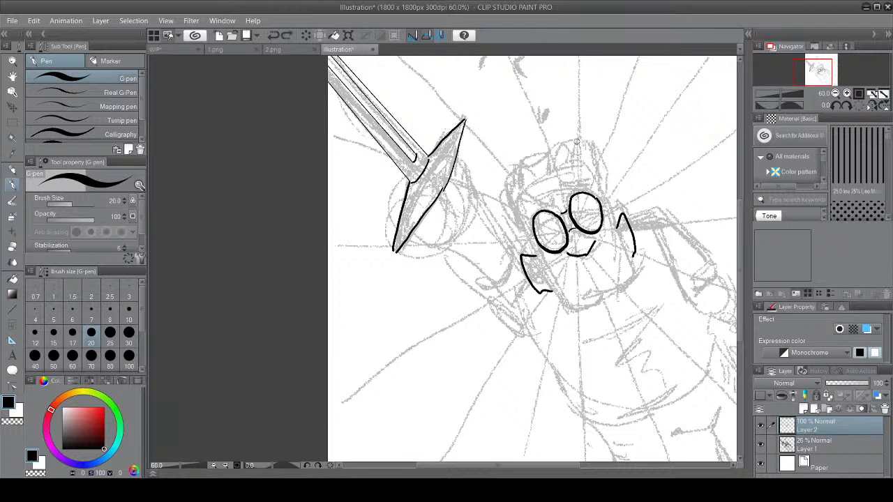
Ink the hair locks across the top of the head and the head outline down both sides to the chin
left_click_drag(576, 140, 568, 165)
mouse_move(578, 135)
left_mouse_down()
mouse_move(615, 185)
mouse_move(610, 203)
left_mouse_up()
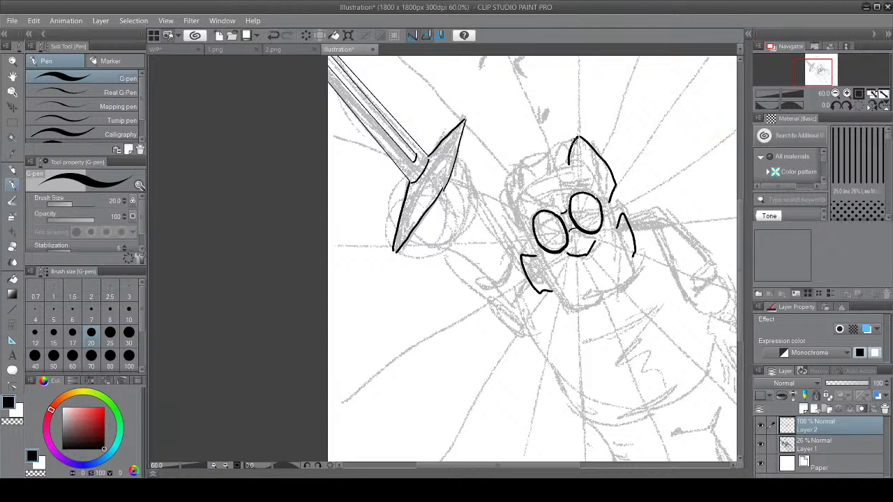
mouse_move(574, 142)
left_mouse_down()
mouse_move(549, 145)
mouse_move(548, 176)
mouse_move(536, 152)
mouse_move(520, 165)
mouse_move(521, 190)
left_mouse_up()
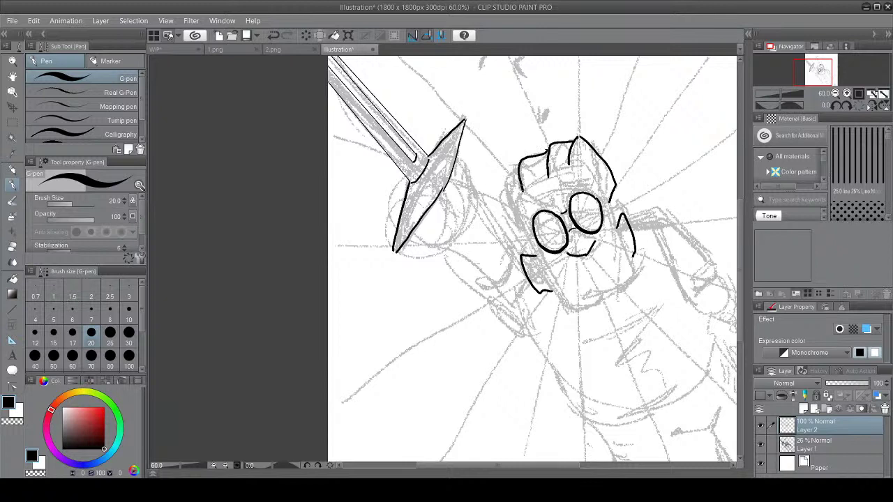
mouse_move(520, 159)
left_mouse_down()
mouse_move(501, 182)
mouse_move(514, 229)
mouse_move(564, 302)
mouse_move(572, 312)
mouse_move(593, 311)
mouse_move(615, 293)
left_mouse_up()
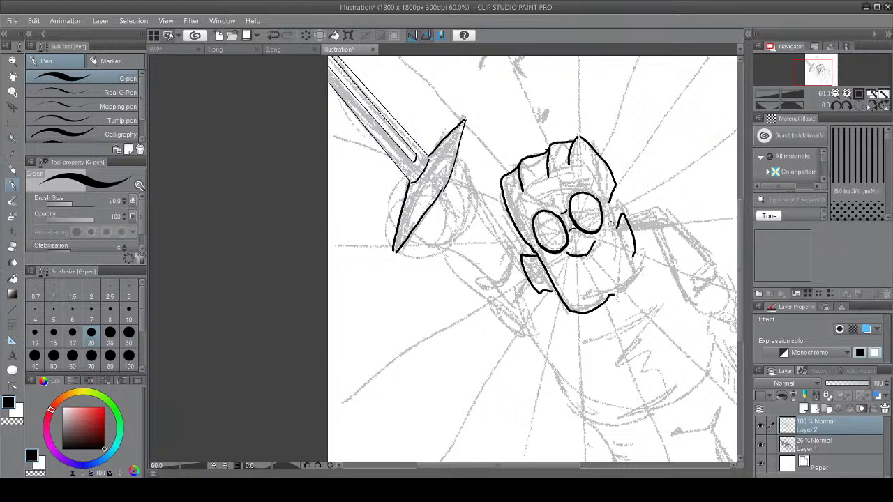
left_click_drag(607, 199, 635, 282)
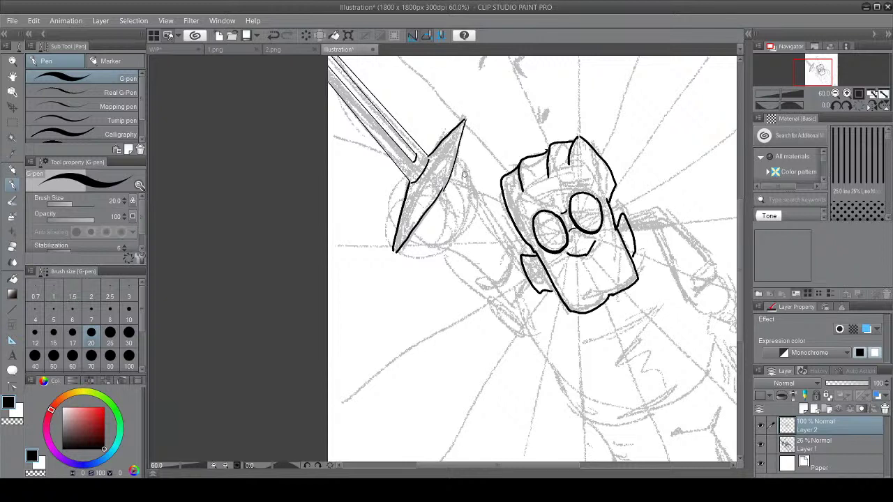
Ink the hand gripping the sword and the raised arm from the wrist past the elbow towards the torso
left_click_drag(502, 256, 521, 255)
left_click_drag(440, 197, 472, 202)
mouse_move(455, 172)
left_mouse_down()
mouse_move(473, 178)
mouse_move(476, 206)
left_mouse_up()
key("ctrl+z")
key("ctrl+z")
mouse_move(453, 172)
left_mouse_down()
mouse_move(469, 172)
mouse_move(480, 189)
mouse_move(469, 212)
mouse_move(435, 208)
mouse_move(511, 256)
left_mouse_up()
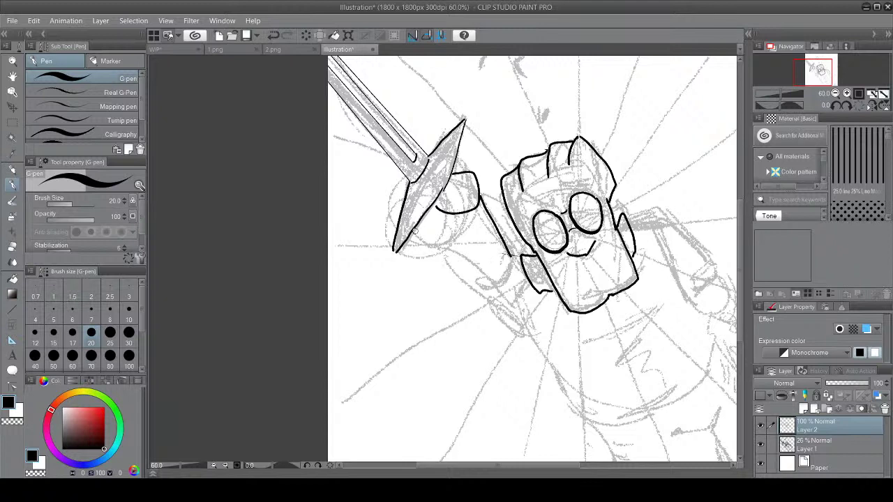
mouse_move(414, 232)
left_mouse_down()
mouse_move(452, 248)
mouse_move(484, 282)
mouse_move(512, 252)
left_mouse_up()
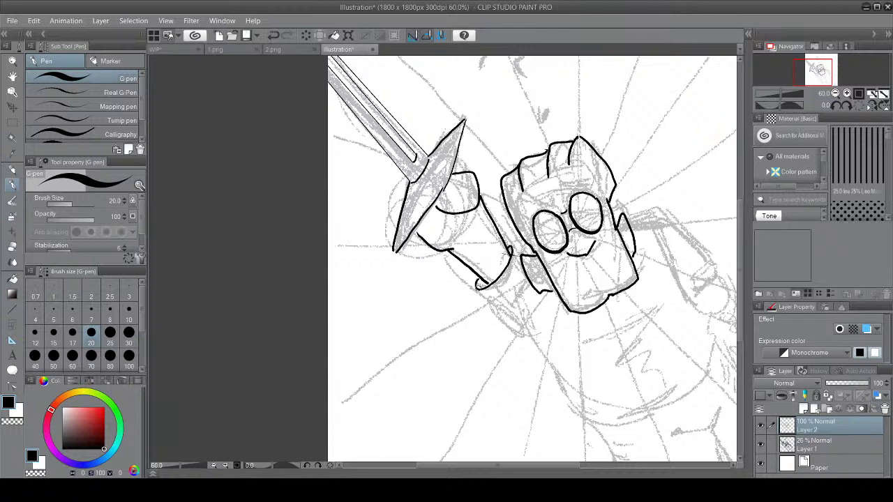
left_click_drag(477, 287, 526, 332)
key("ctrl+z")
left_click_drag(476, 286, 534, 338)
Ink the shoulder line and the upper sleeve of the other arm, closing the sleeve with a curved end
left_click_drag(627, 220, 668, 216)
left_click_drag(564, 461, 606, 463)
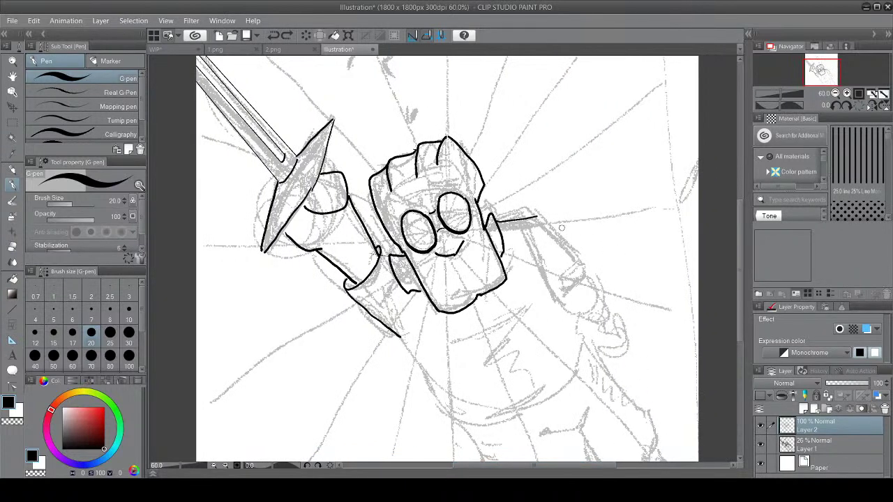
mouse_move(538, 219)
left_mouse_down()
mouse_move(590, 273)
mouse_move(556, 302)
left_mouse_up()
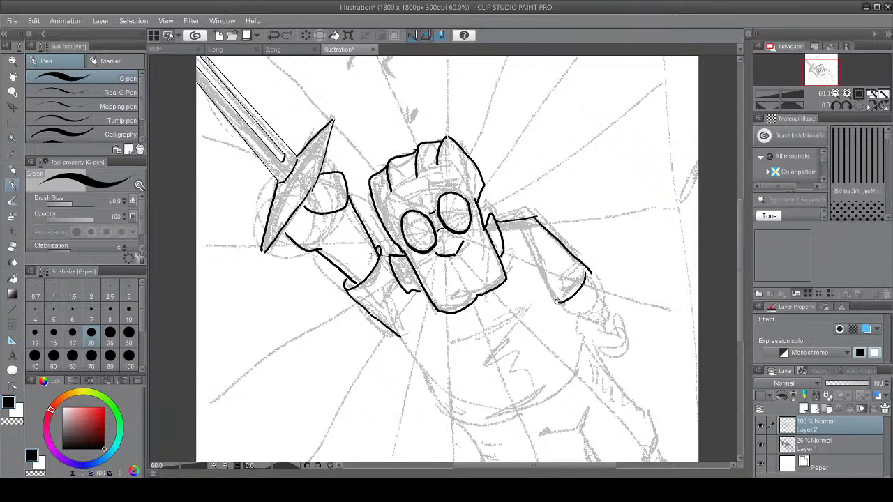
key("ctrl+z")
key("ctrl+z")
mouse_move(540, 224)
left_mouse_down()
mouse_move(584, 270)
mouse_move(556, 297)
left_mouse_up()
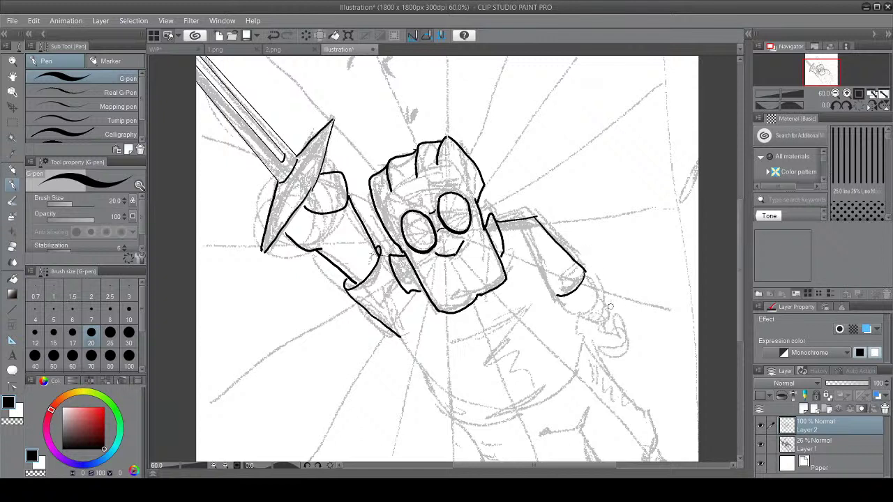
Ink the clenched fist of the lowered arm and the forearm lines joining it to the sleeve
mouse_move(609, 304)
left_mouse_down()
mouse_move(624, 325)
mouse_move(612, 326)
mouse_move(640, 313)
mouse_move(640, 348)
mouse_move(610, 356)
mouse_move(611, 324)
mouse_move(609, 353)
mouse_move(637, 329)
mouse_move(619, 344)
mouse_move(640, 341)
left_mouse_up()
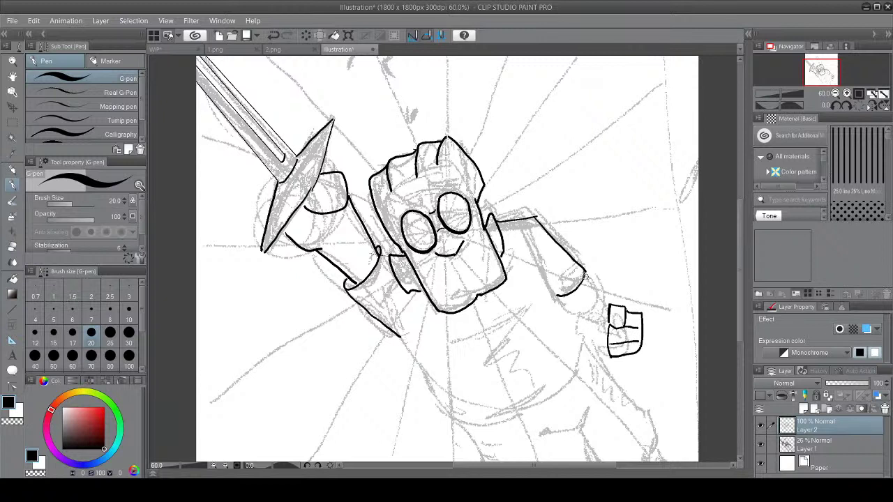
mouse_move(584, 275)
left_mouse_down()
mouse_move(598, 305)
mouse_move(573, 314)
mouse_move(606, 343)
left_mouse_up()
left_click_drag(599, 294, 613, 331)
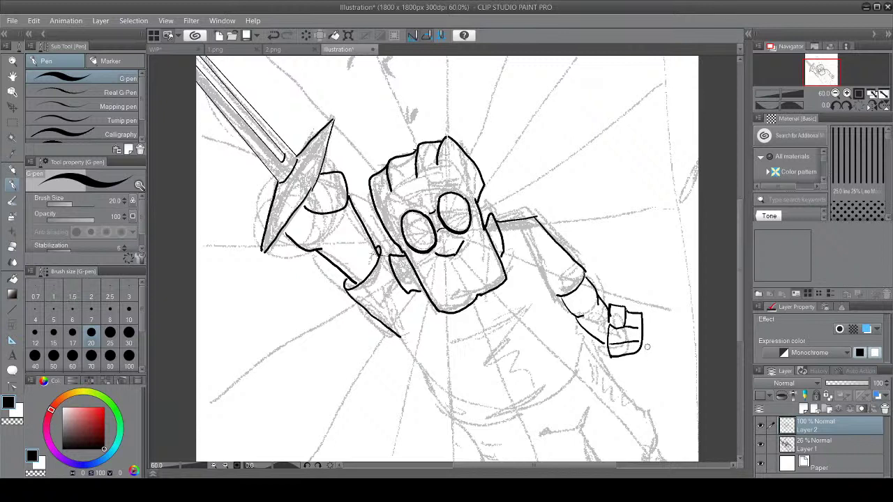